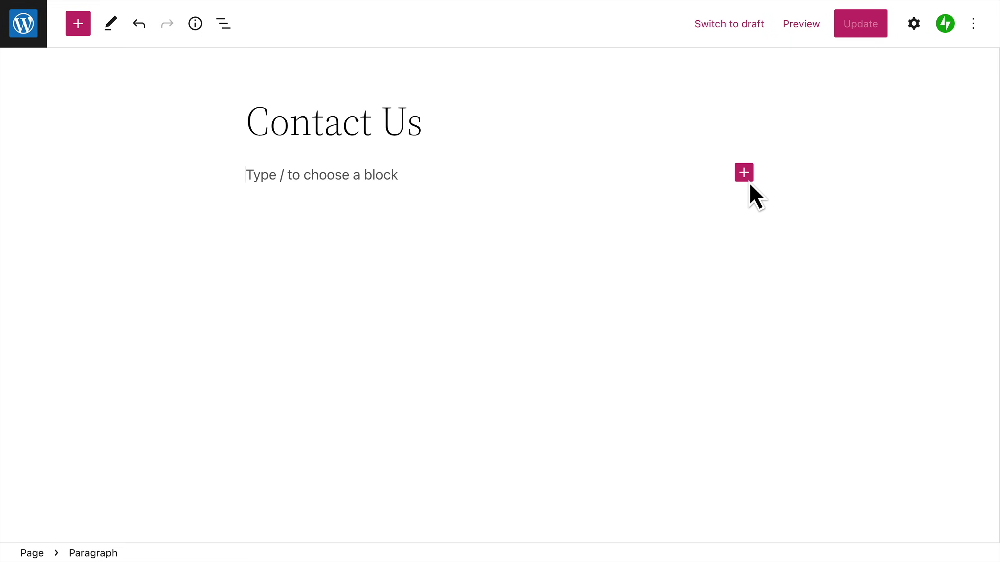
Insert a Form block below the Contact Us title using the /form command.
left_click(768, 199)
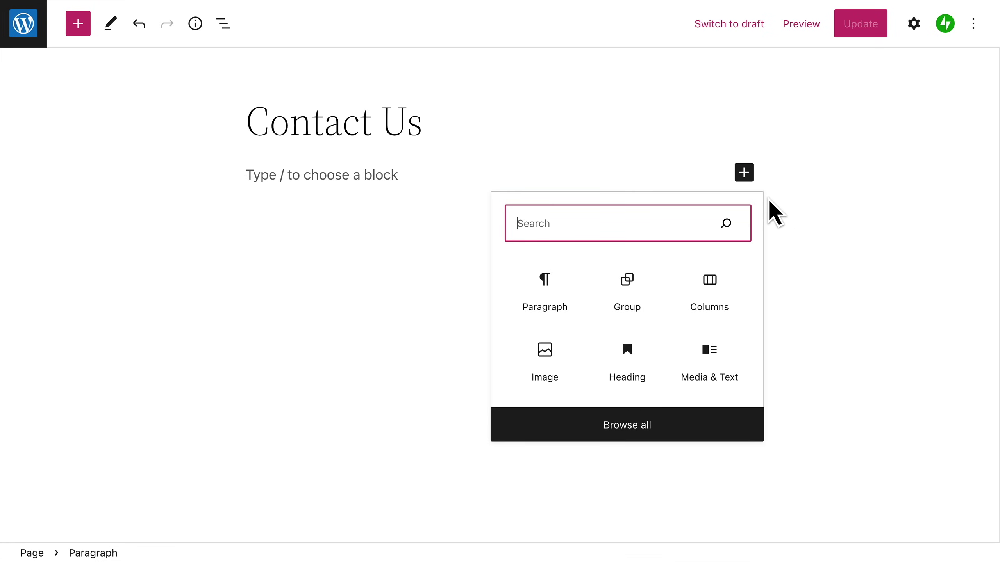
type("Form")
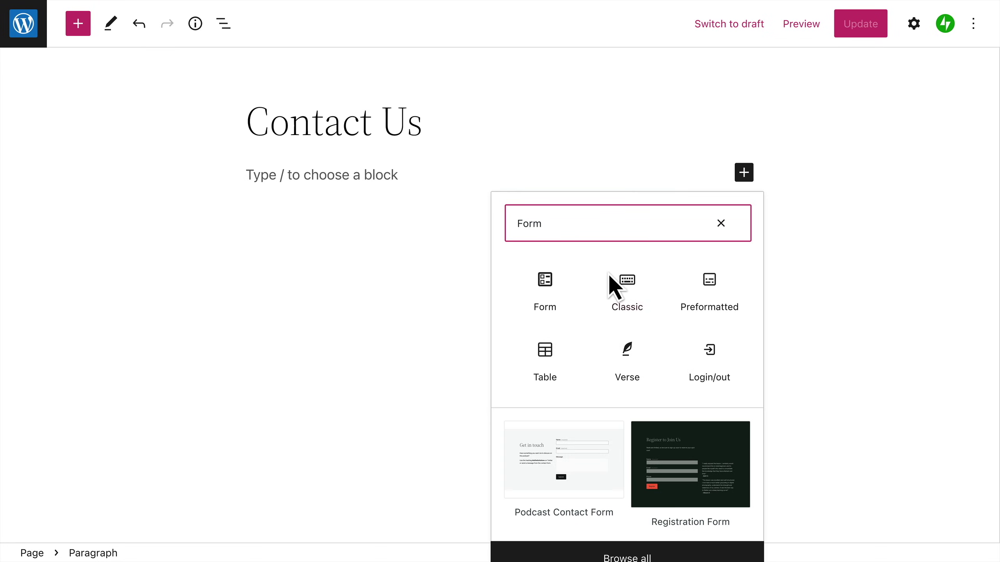
left_click(411, 175)
type("/form")
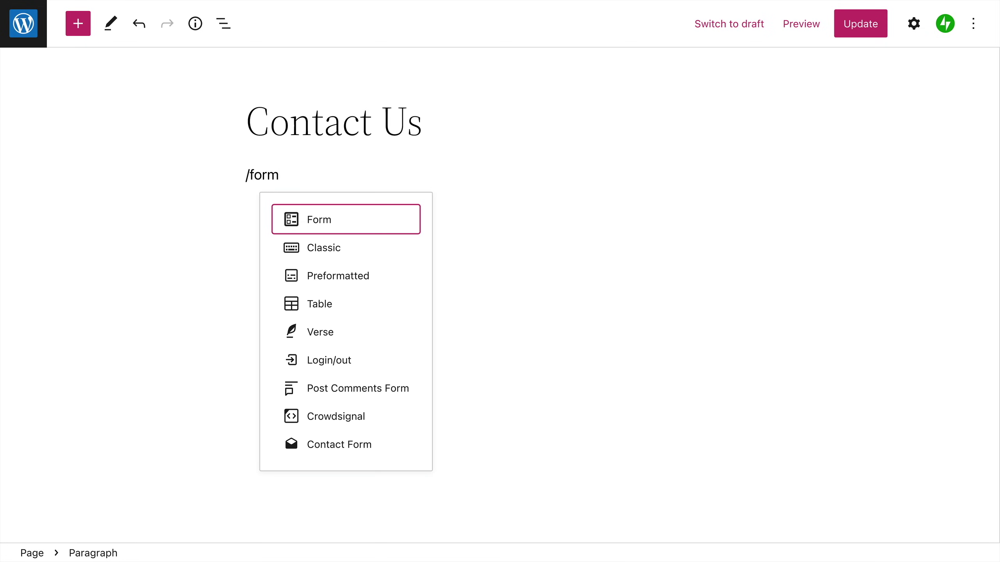
key("Return")
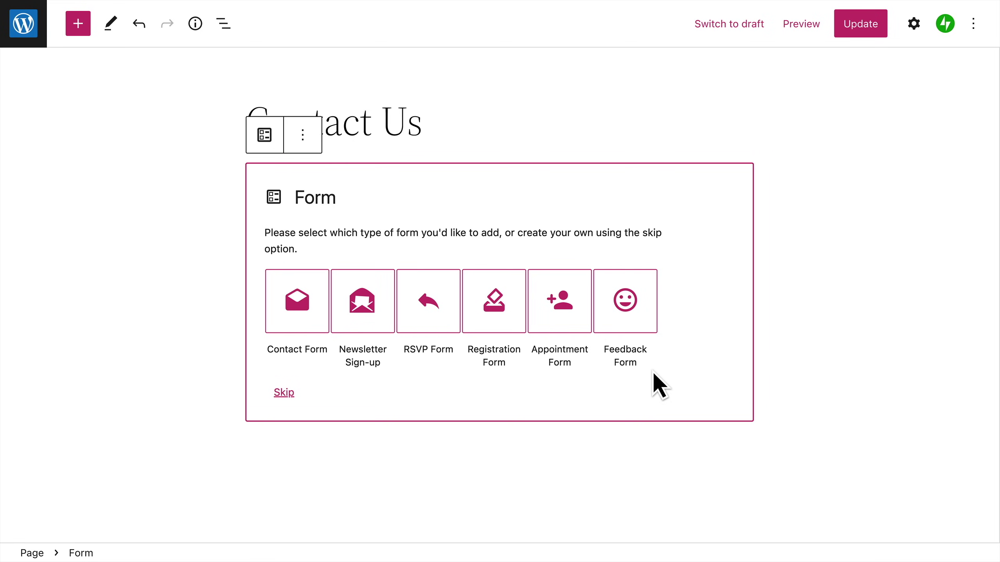
Skip the templates for a basic form and add a Website field after Name.
left_click(290, 396)
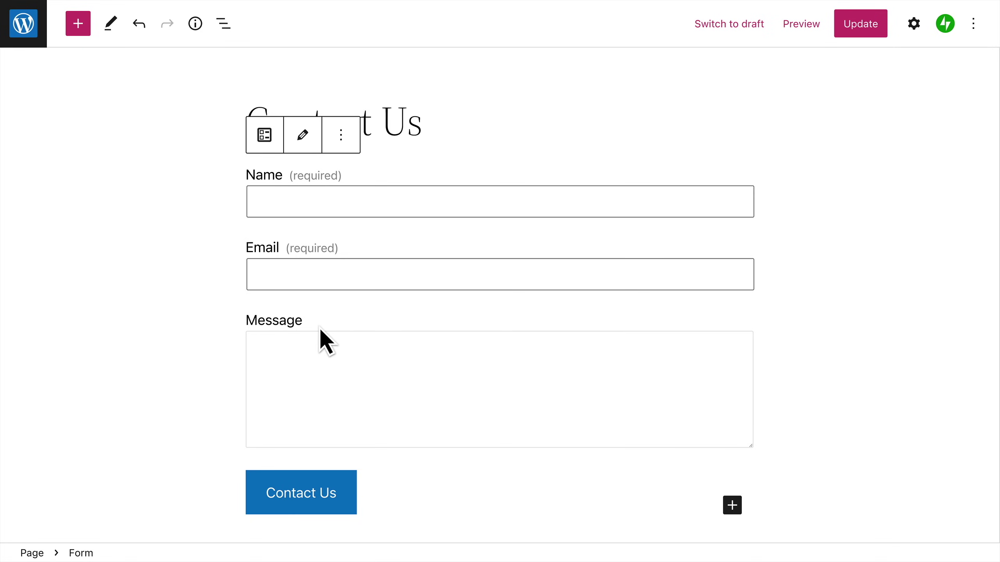
left_click(733, 506)
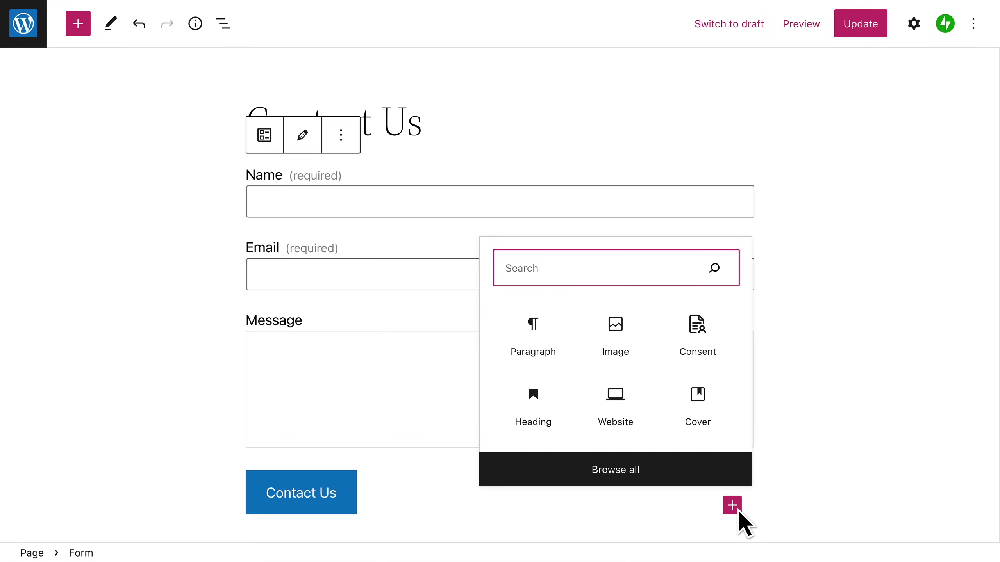
left_click(685, 476)
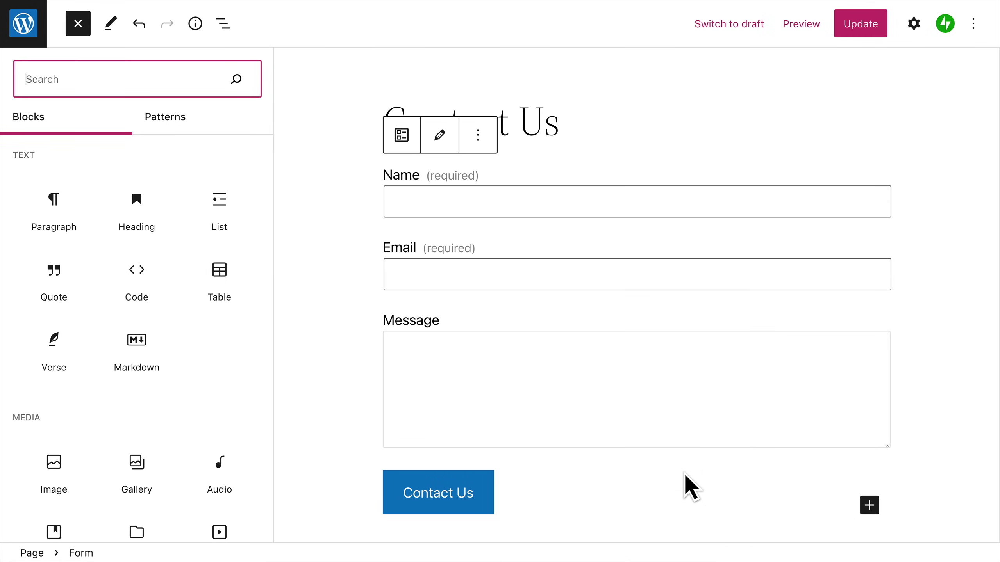
left_click(265, 420)
scroll(266, 420, "down", 8)
scroll(136, 328, "down", 10)
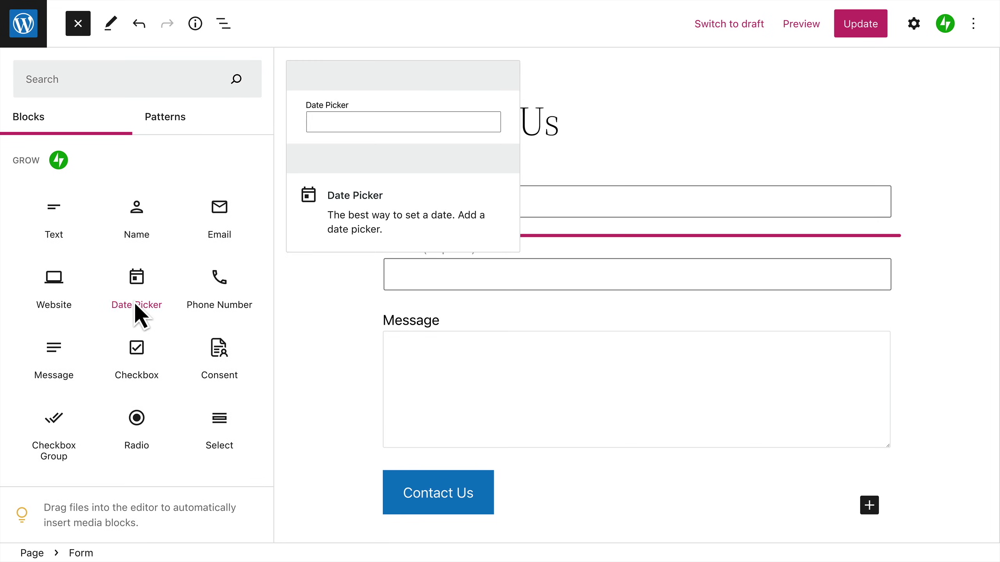
left_click(76, 298)
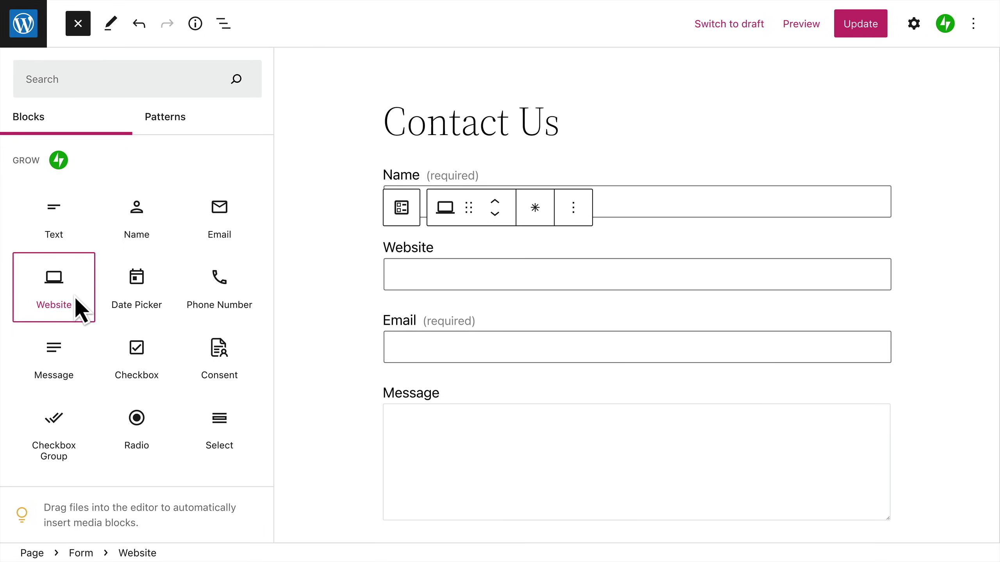
Drag a Consent block into the form below the Message field.
mouse_move(200, 352)
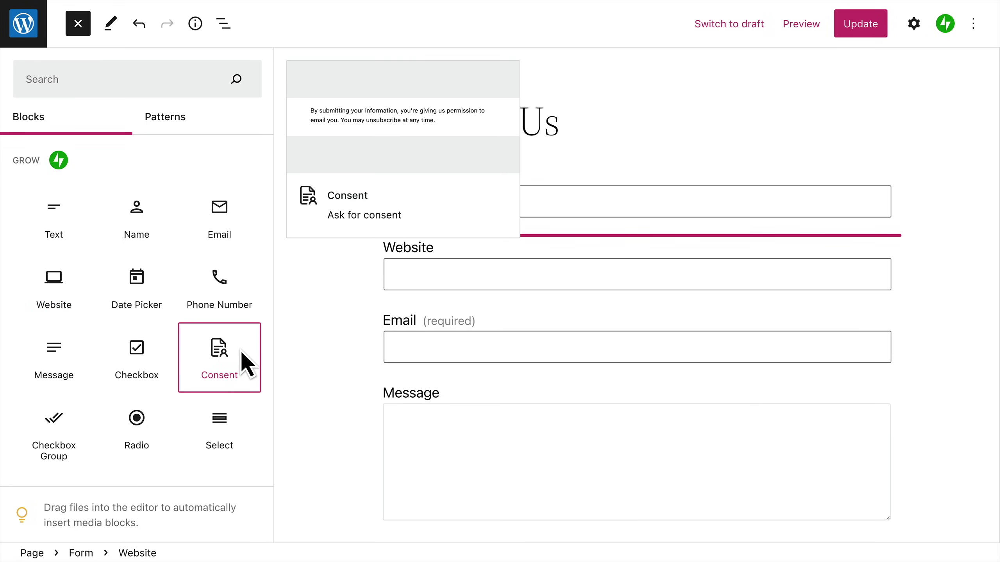
left_click_drag(241, 350, 440, 531)
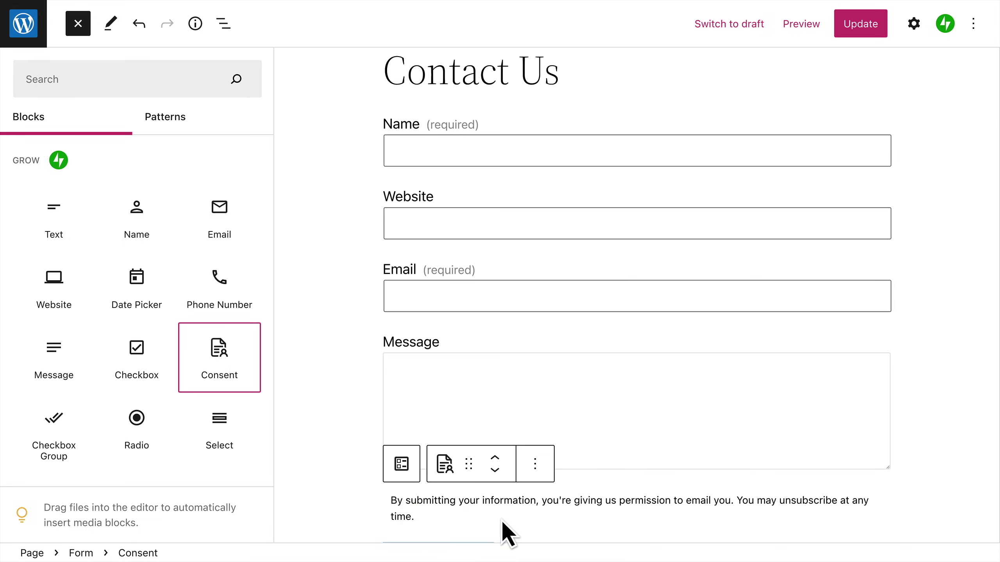
scroll(557, 527, "up", 2)
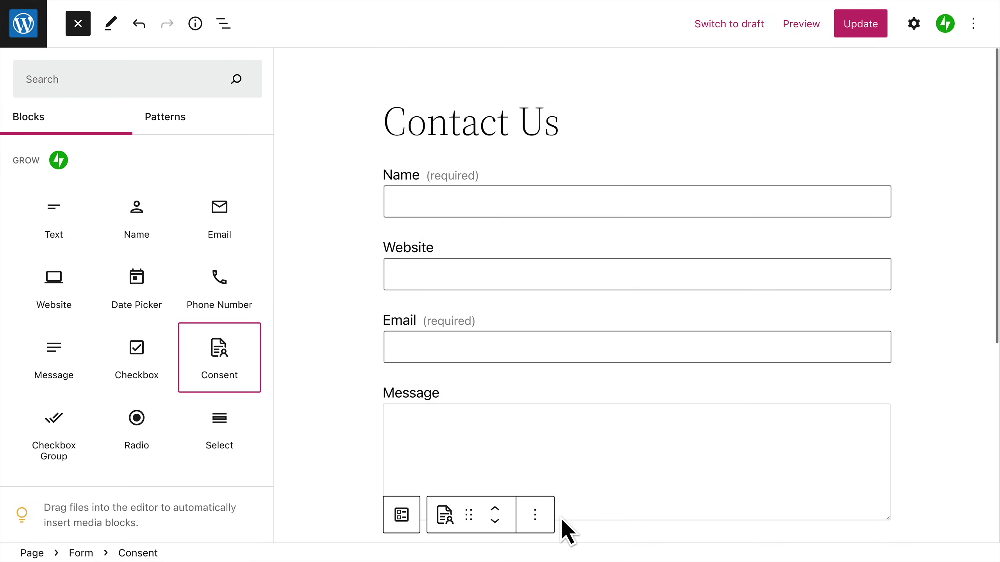
Move the Website field below Email, leaving it optional.
left_click(490, 280)
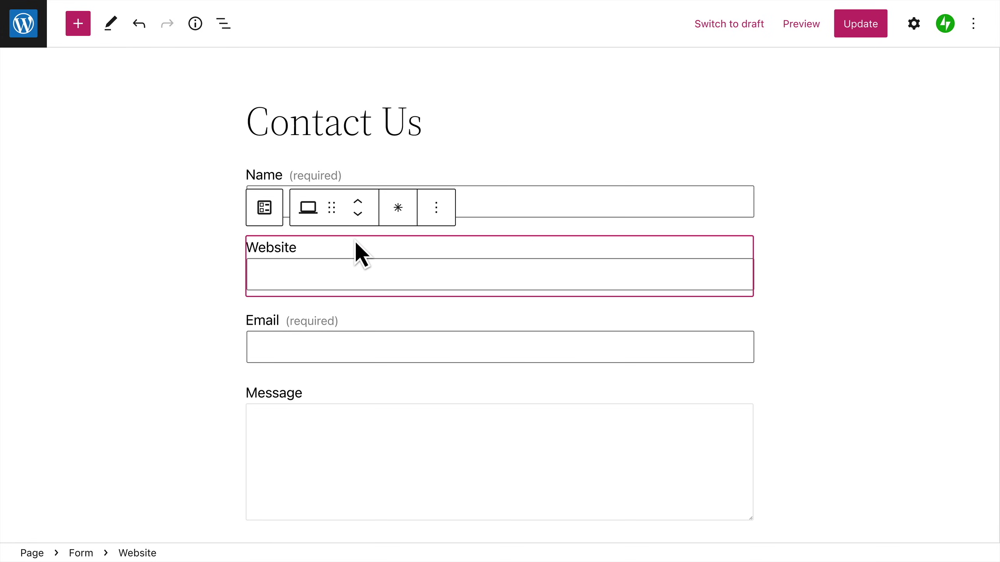
left_click(359, 217)
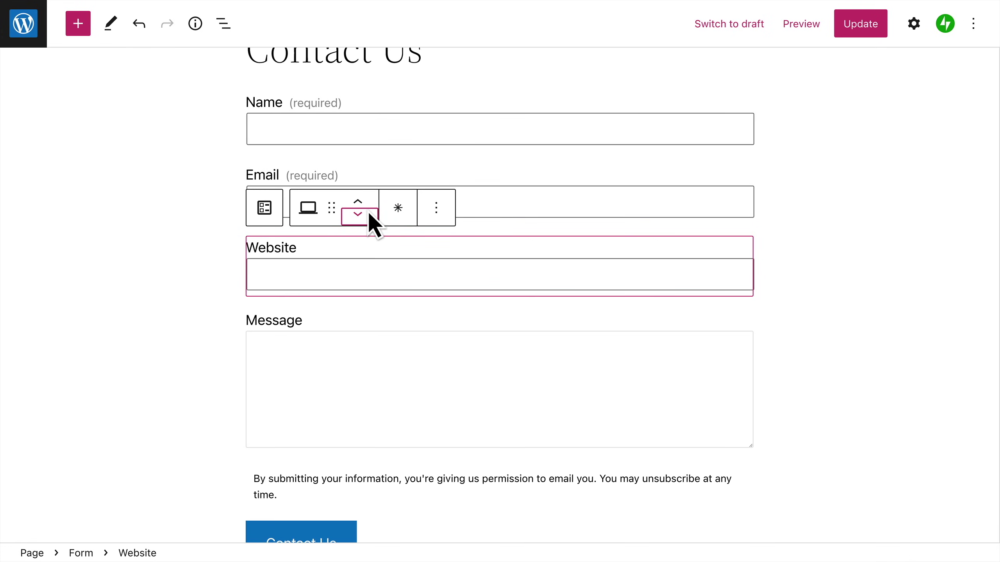
left_click(406, 217)
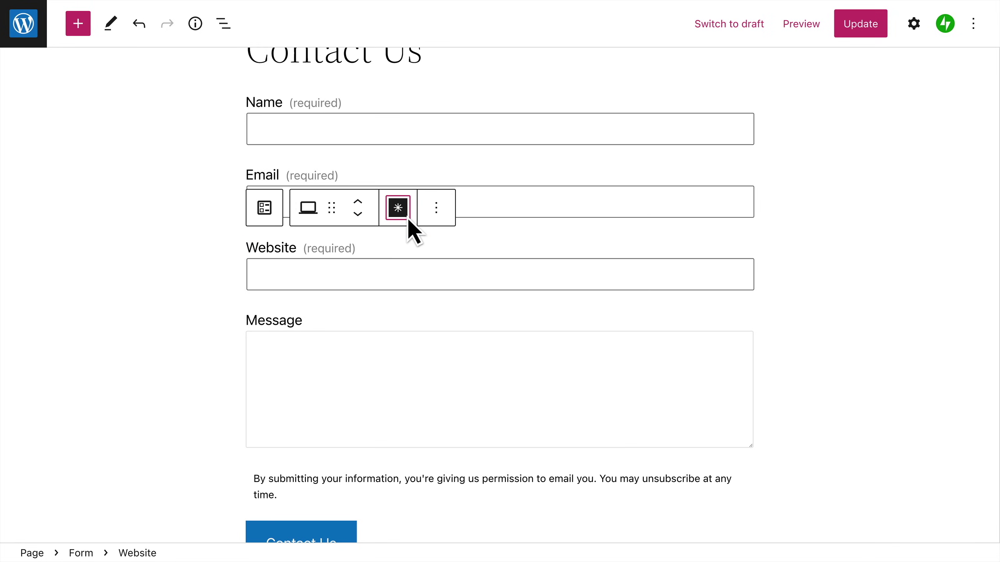
left_click(408, 219)
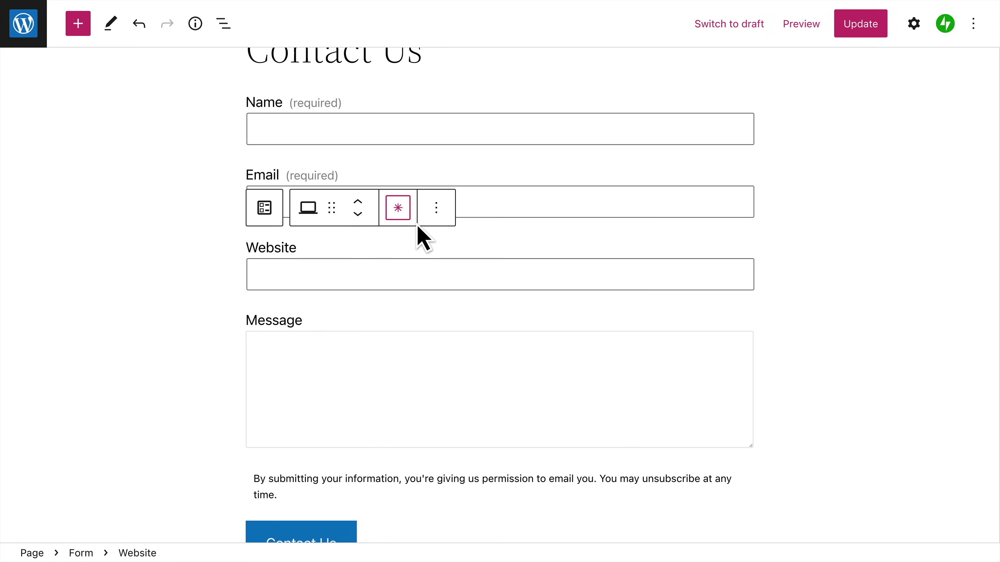
Set Field Width to 50% for both the Website and Email fields.
left_click(441, 219)
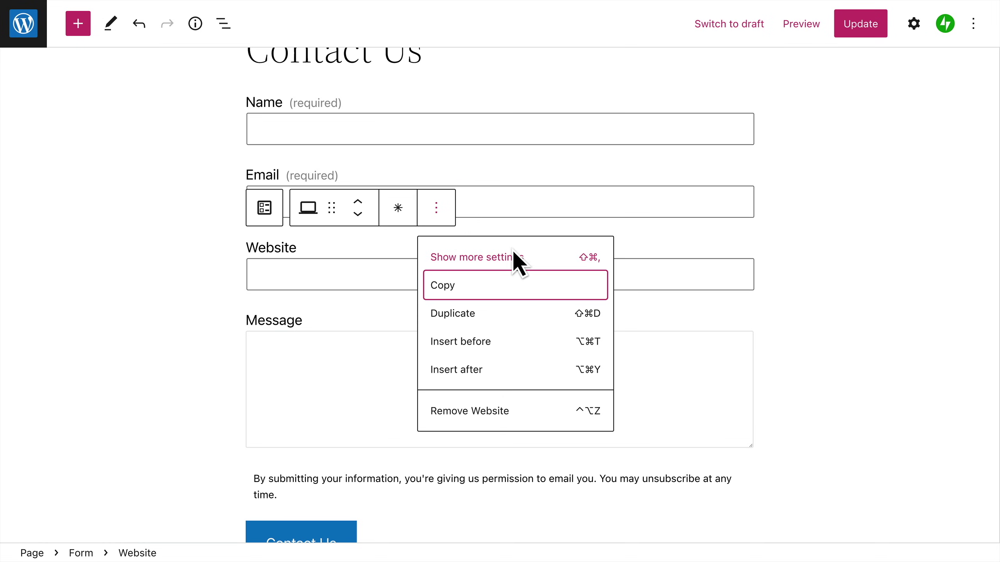
left_click(546, 259)
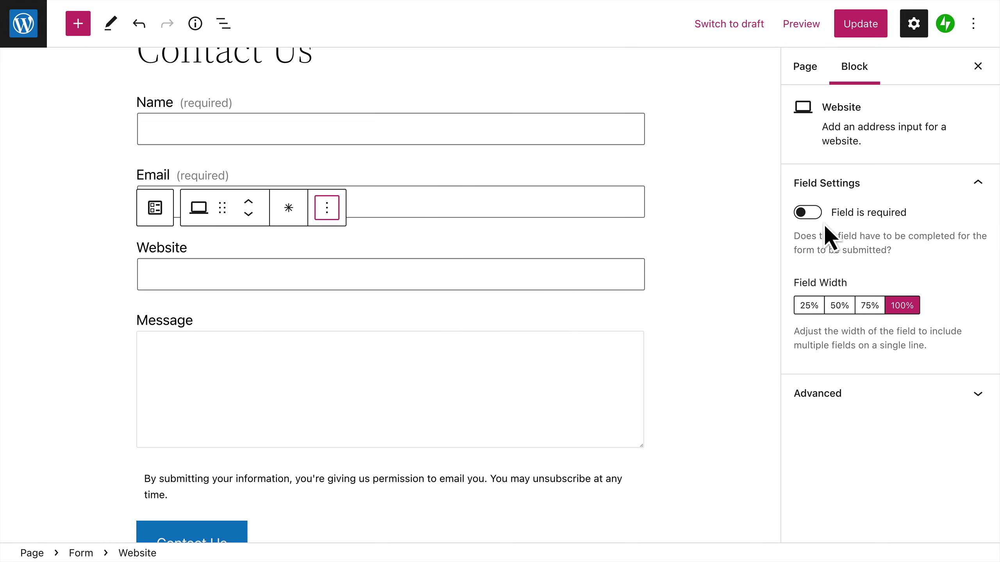
left_click(840, 307)
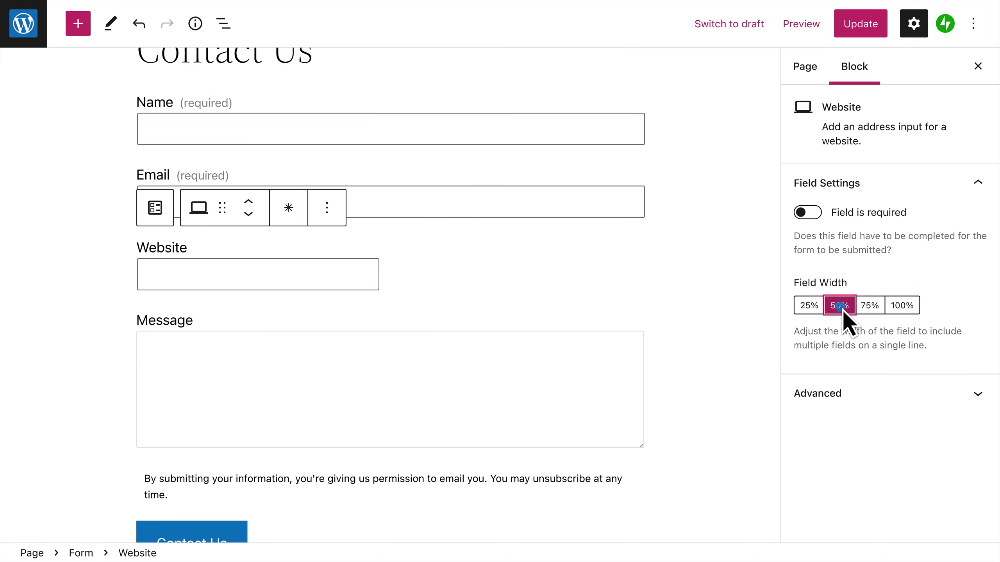
left_click(420, 206)
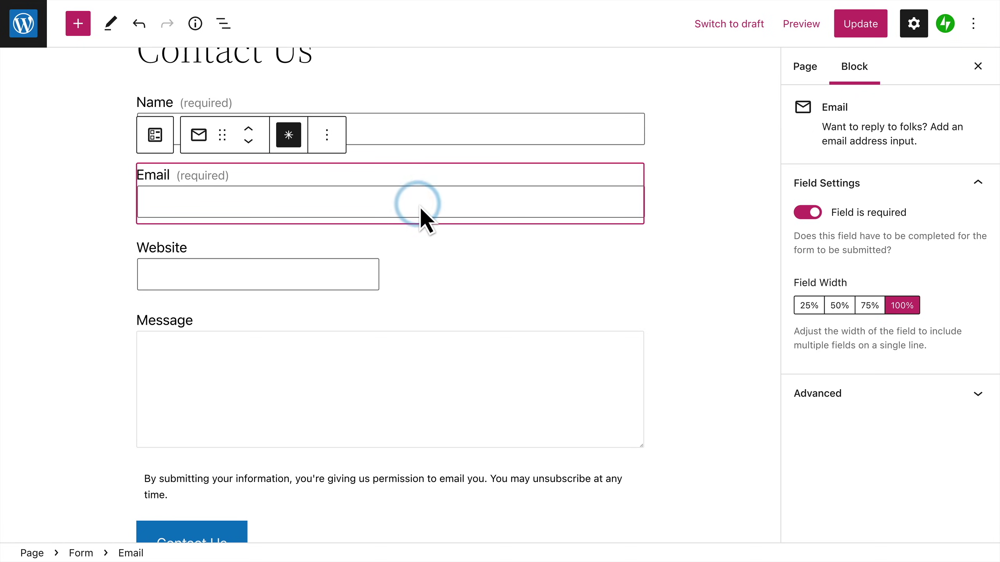
left_click(837, 307)
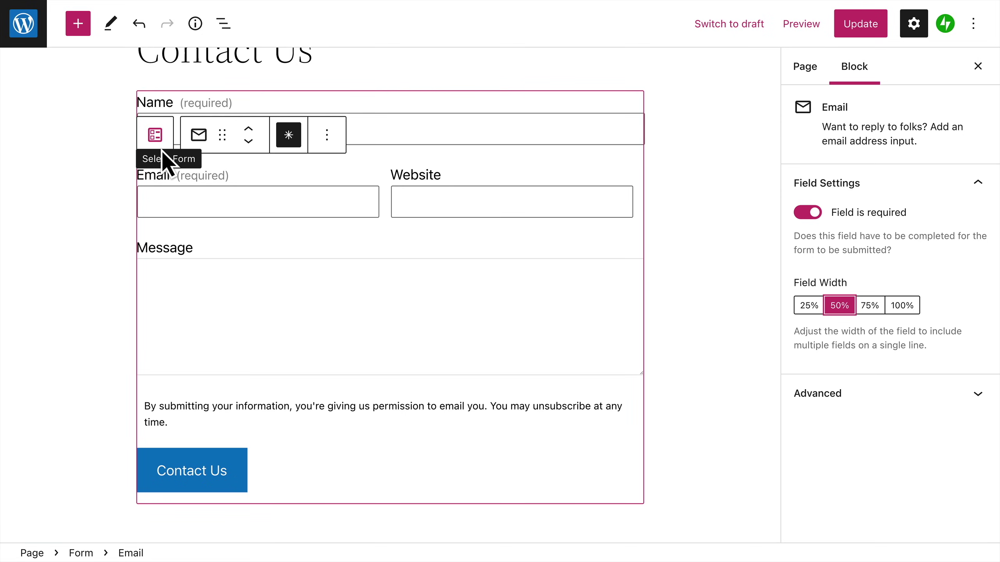
In Form Settings, change the recipient address's name part to 'info'.
left_click(196, 164)
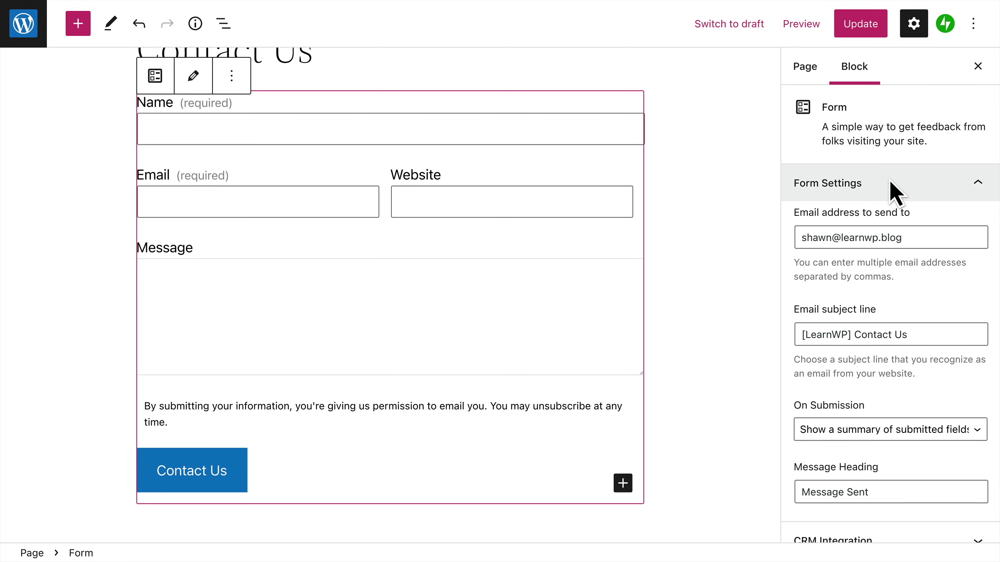
double_click(816, 238)
type("info")
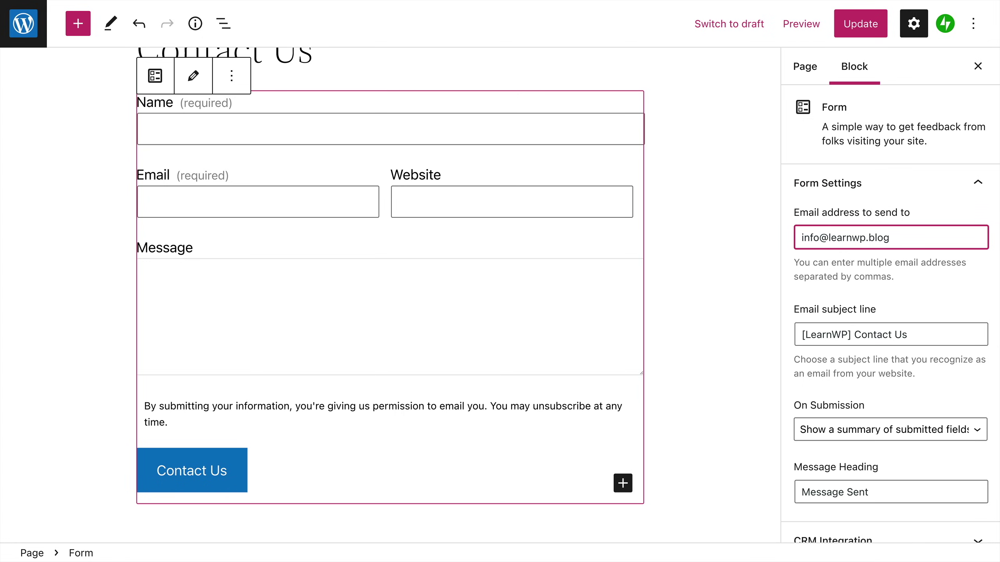
left_click(925, 281)
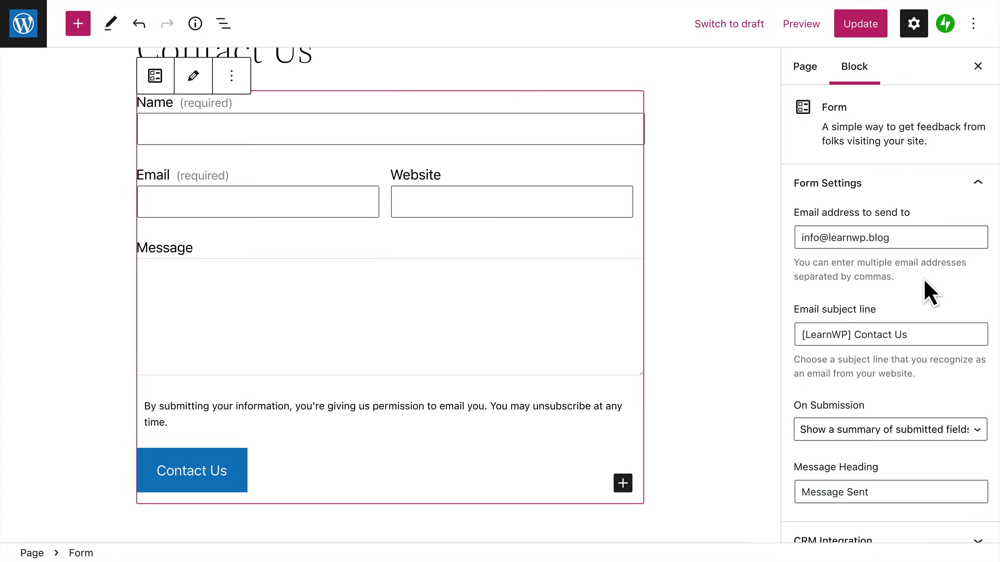
Set the email subject line to 'Message from a Visitor'.
left_click(933, 338)
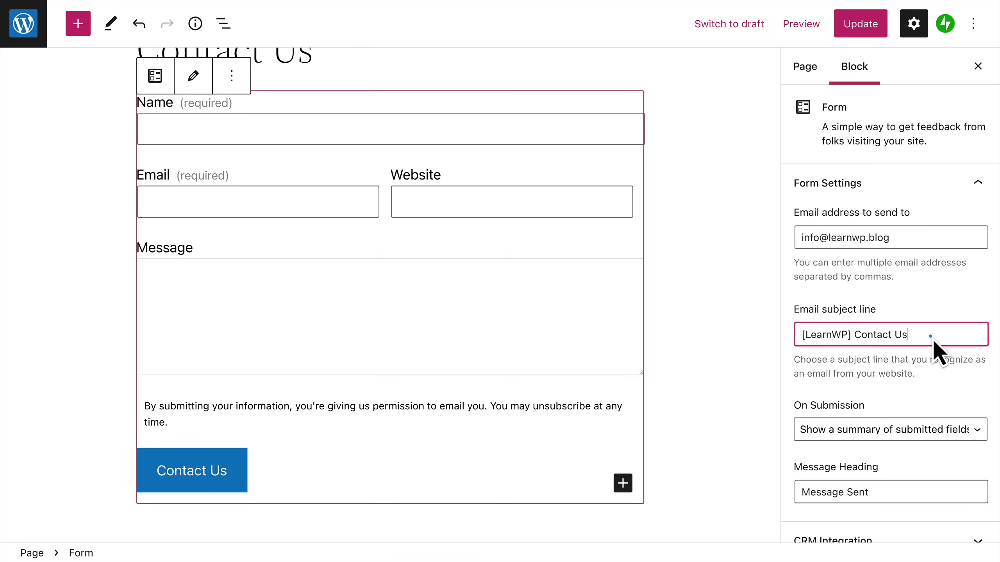
triple_click(933, 338)
type("Mes")
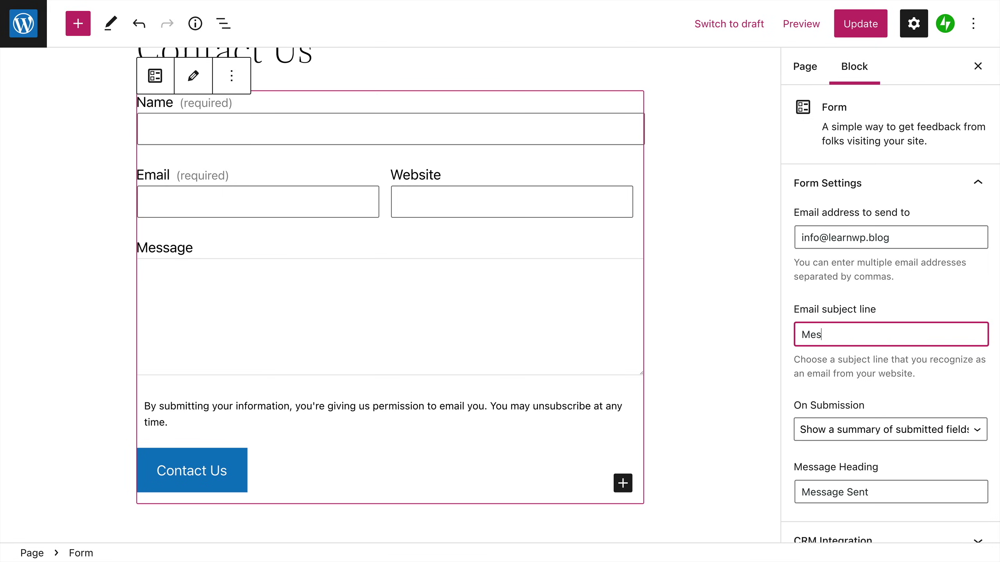
type("sage from a Visitor")
left_click(950, 375)
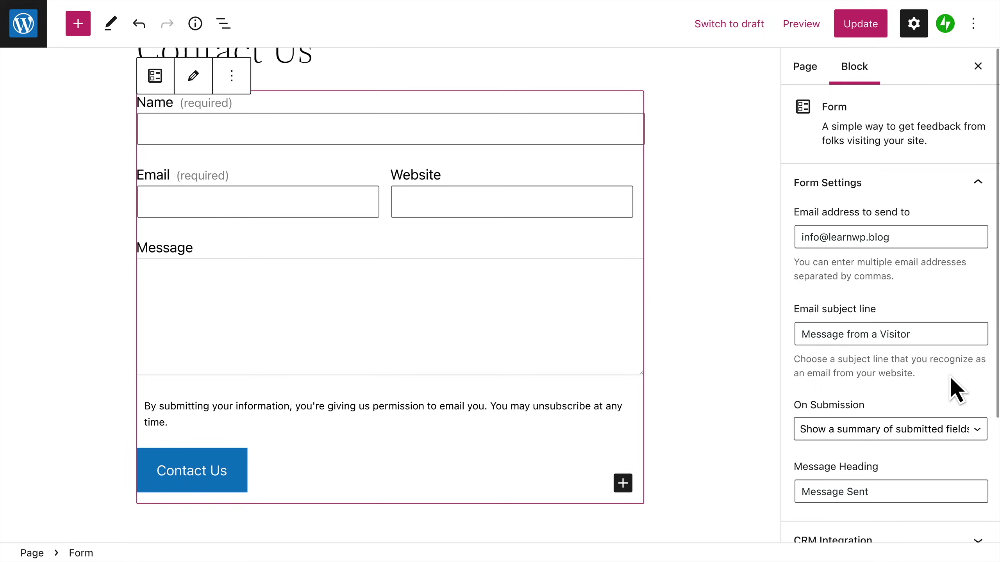
Keep the submitted-fields summary on submission and set the heading to 'Message Sent Successfully!'.
scroll(950, 375, "down", 5)
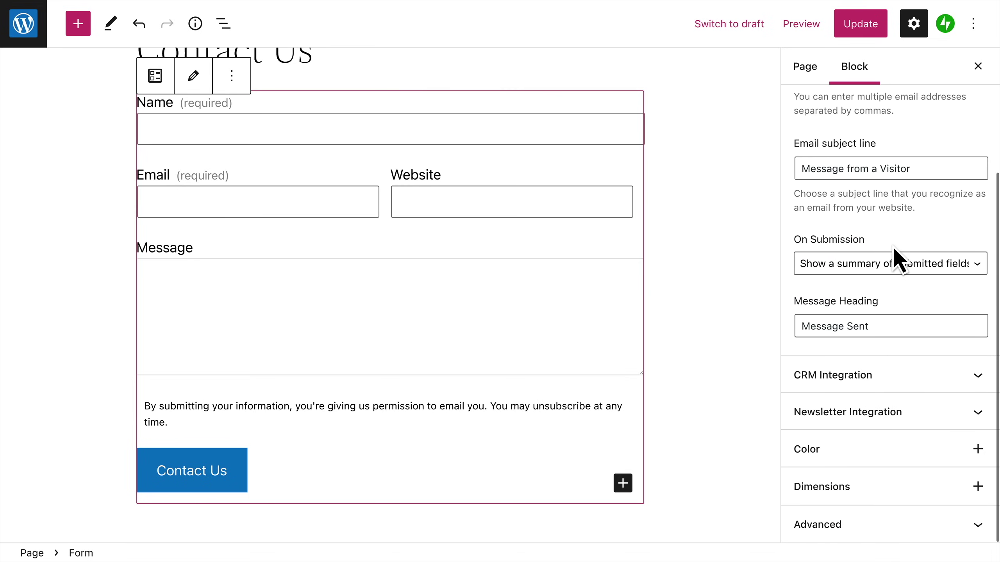
left_click(950, 267)
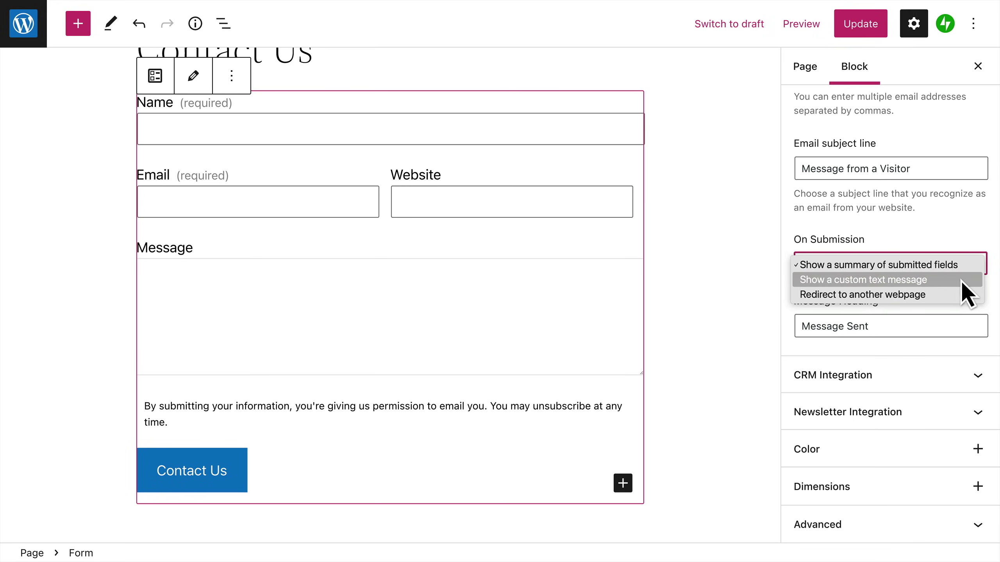
left_click(958, 280)
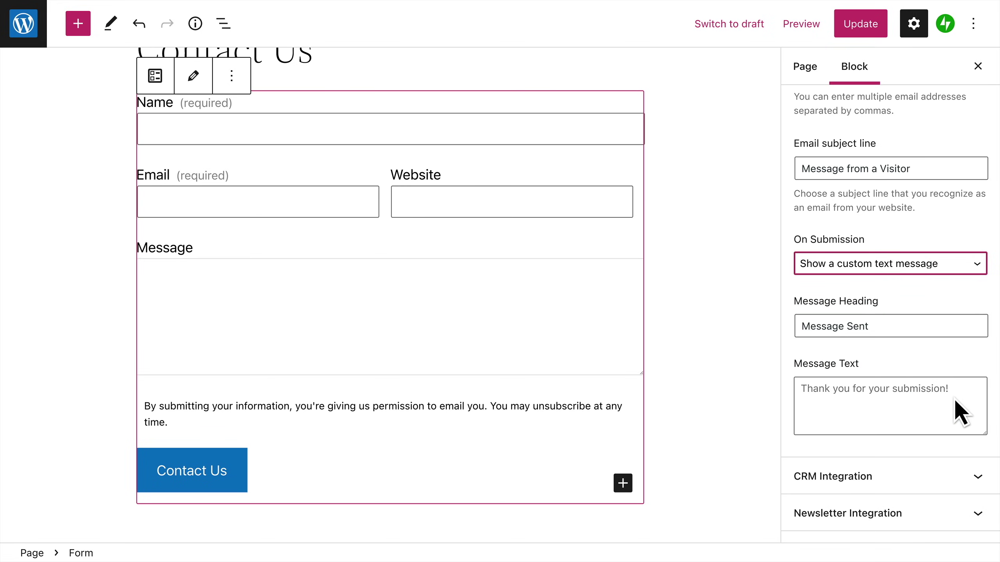
left_click(931, 410)
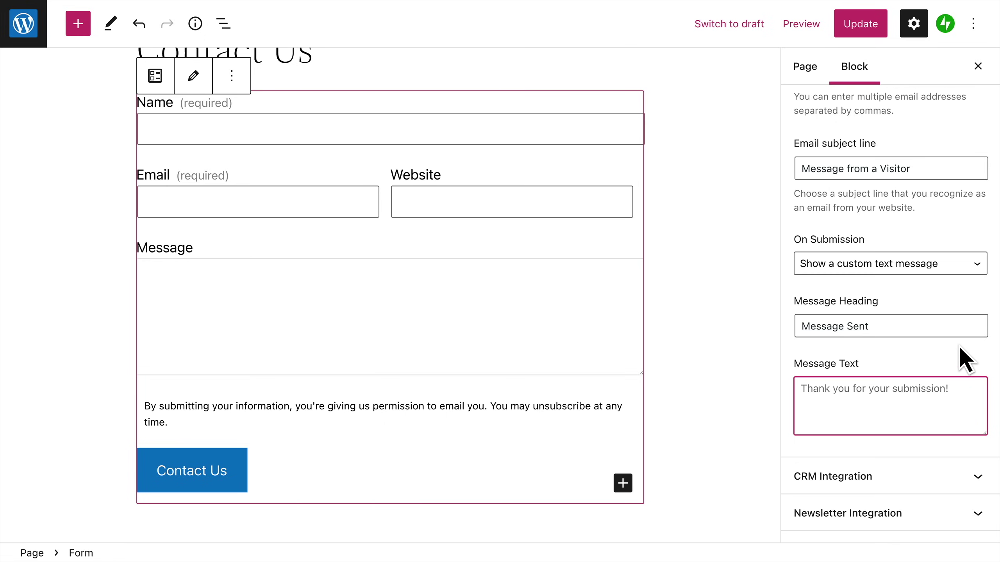
left_click(955, 266)
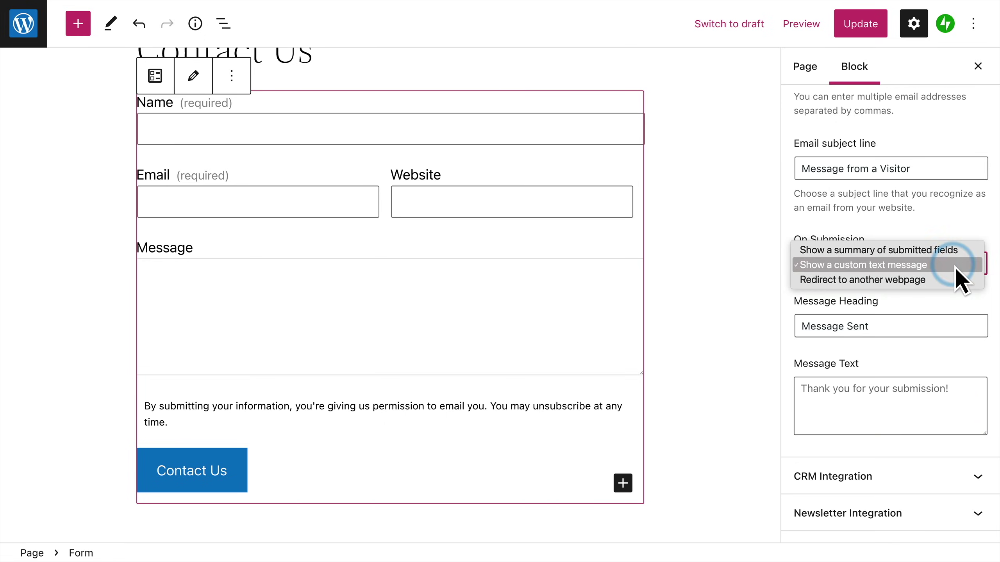
left_click(939, 284)
left_click(949, 330)
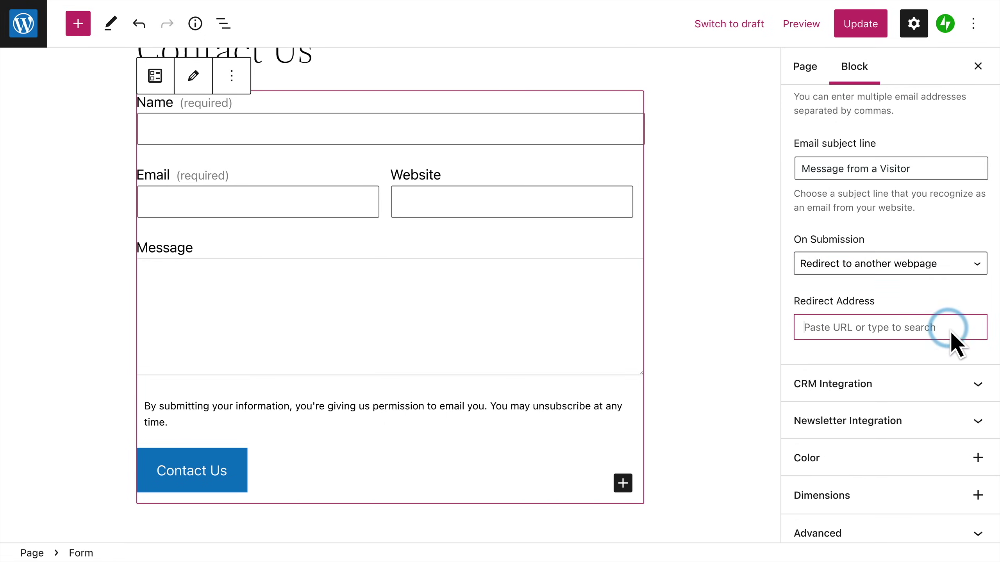
left_click(948, 268)
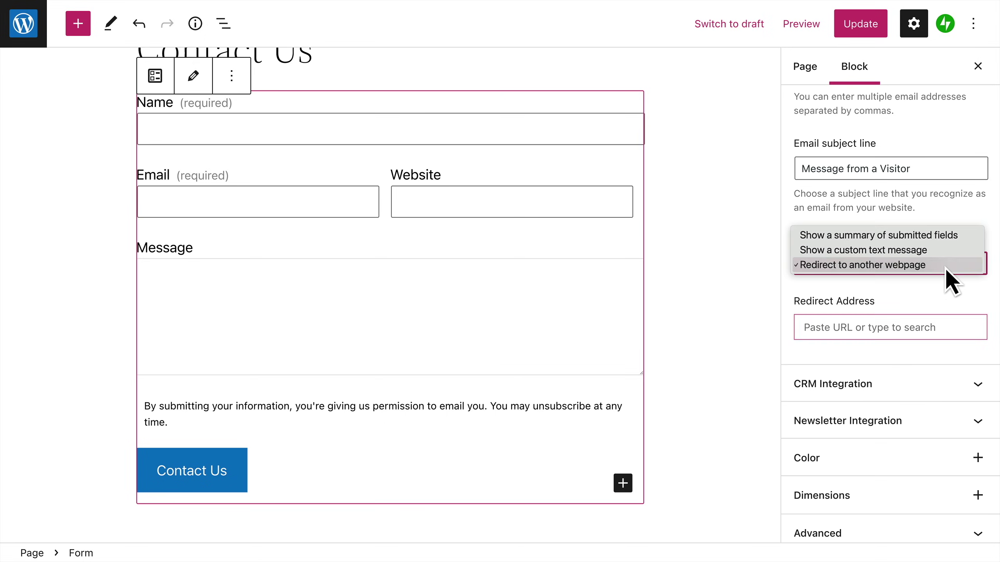
left_click(963, 237)
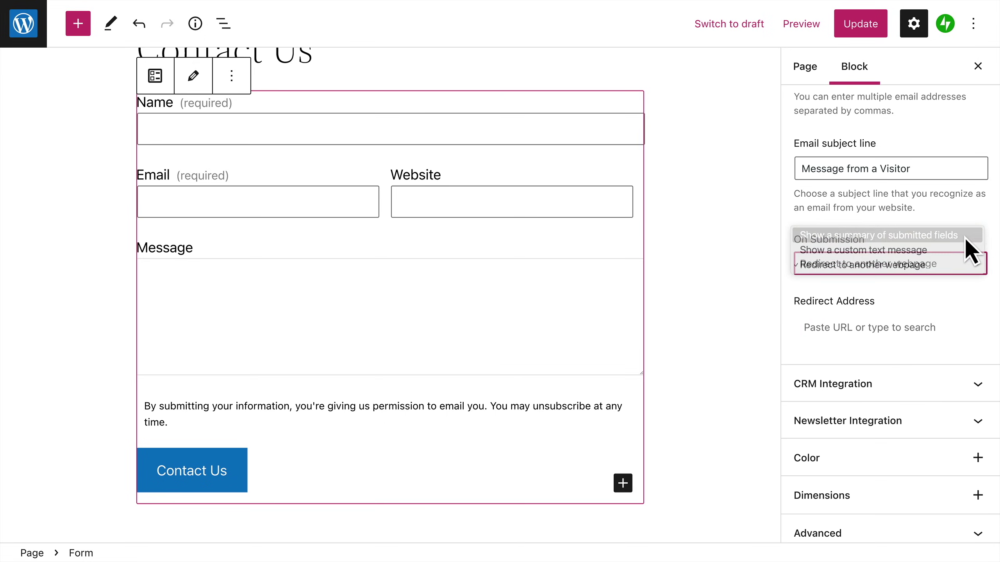
left_click(904, 331)
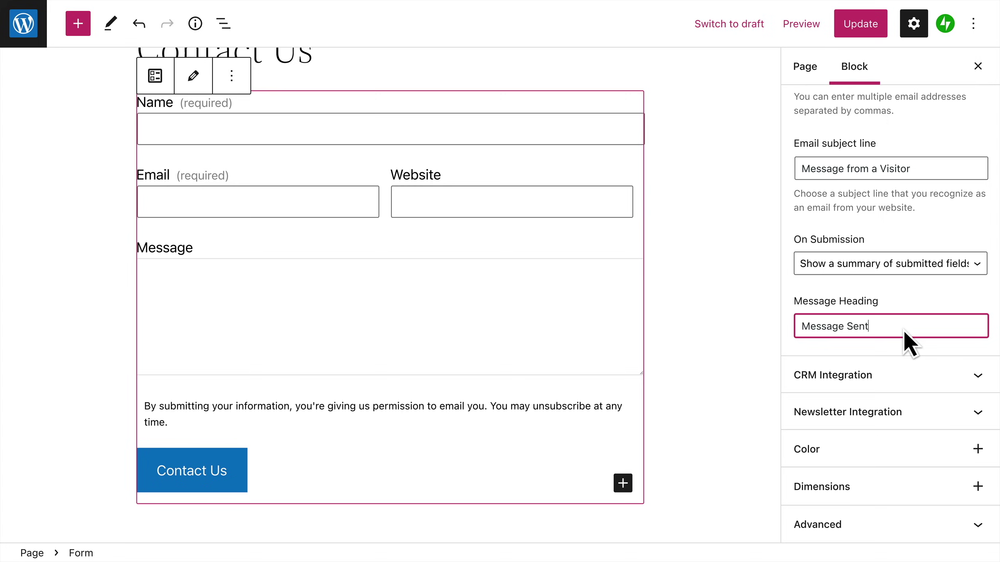
type("Successfully!")
left_click(946, 348)
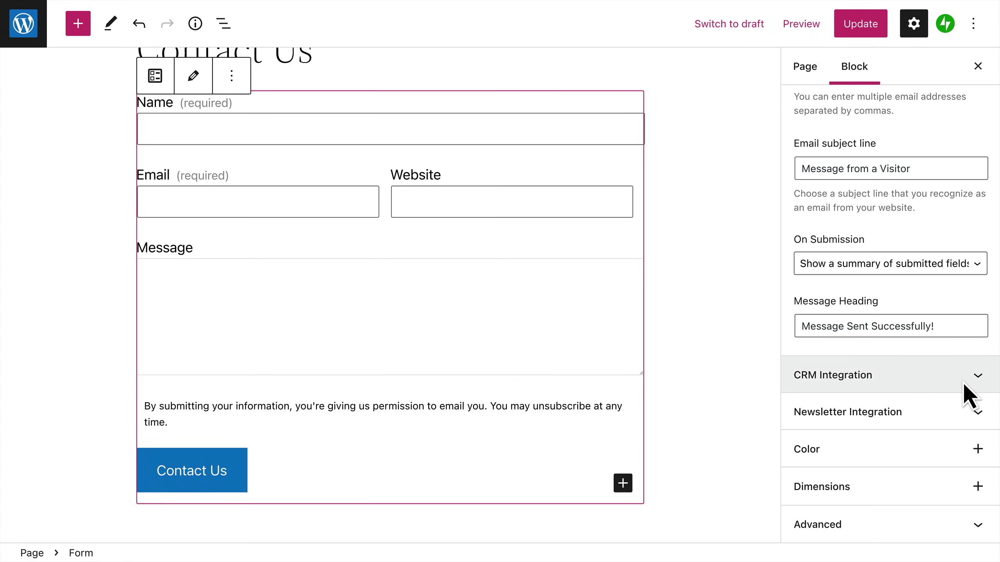
left_click(980, 388)
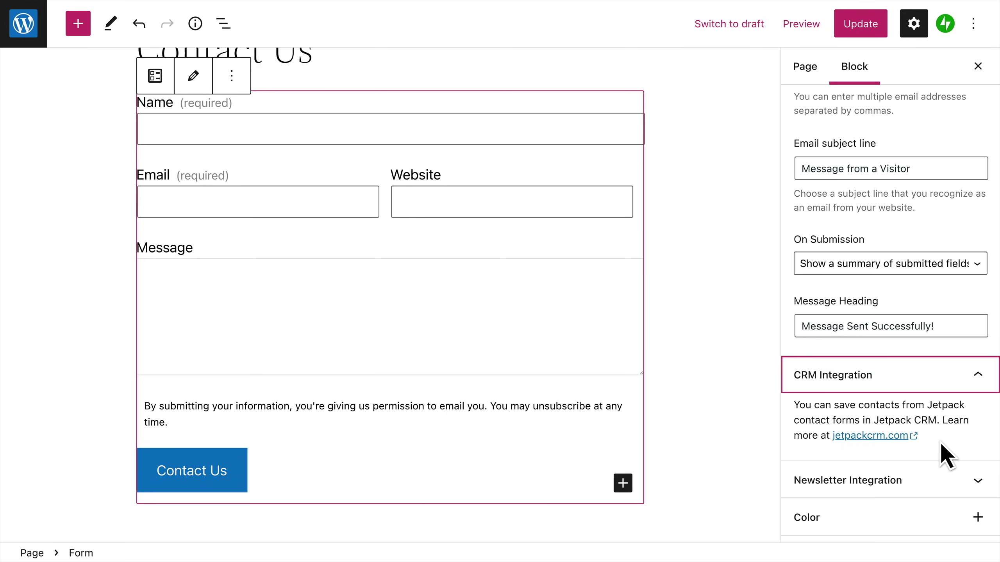
left_click(941, 443)
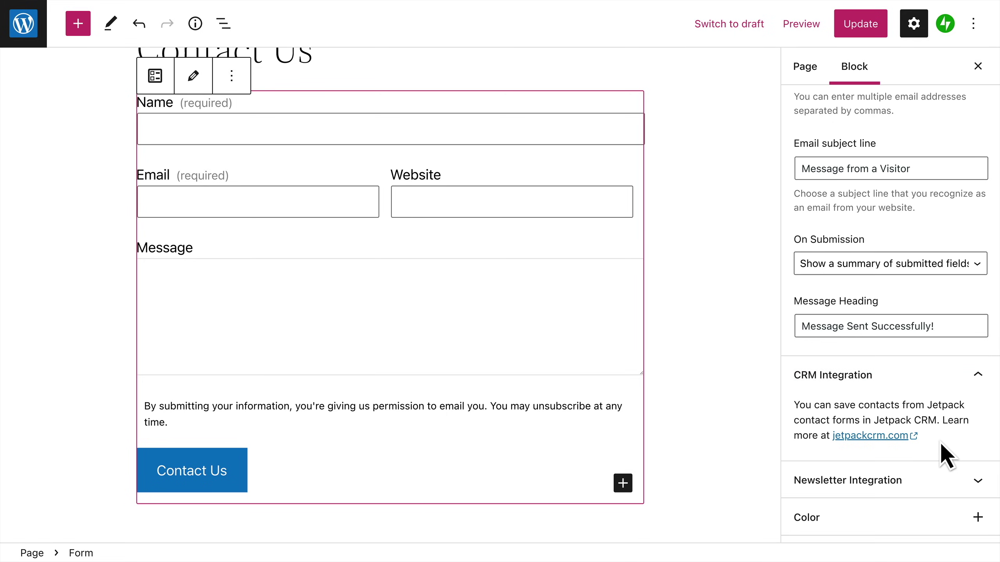
left_click(935, 383)
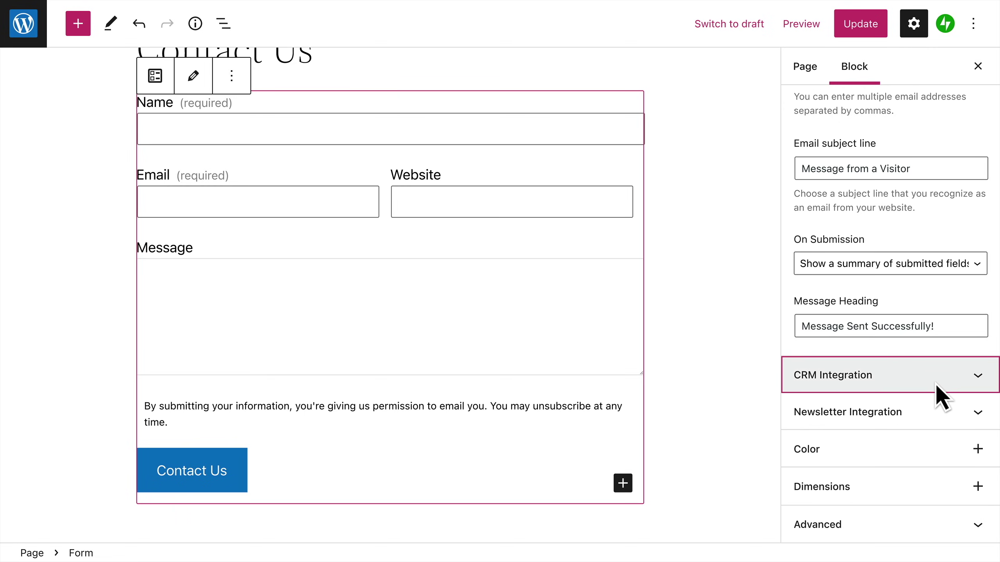
left_click(972, 420)
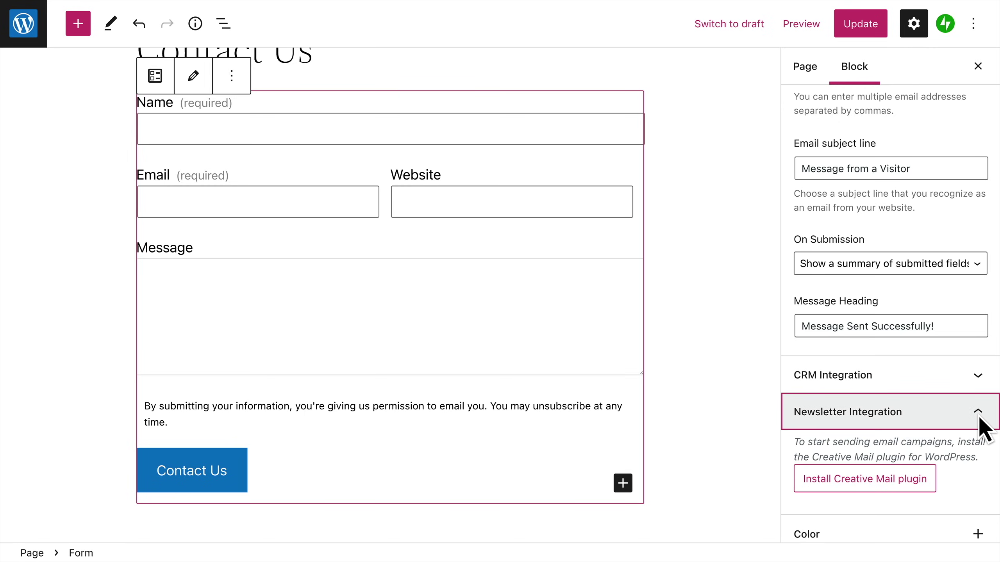
left_click(961, 486)
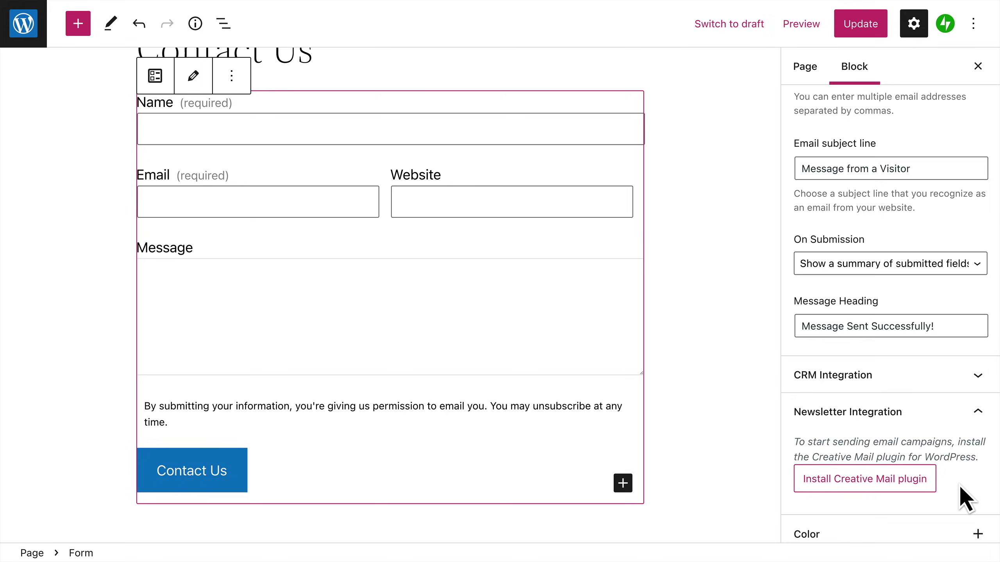
left_click(979, 417)
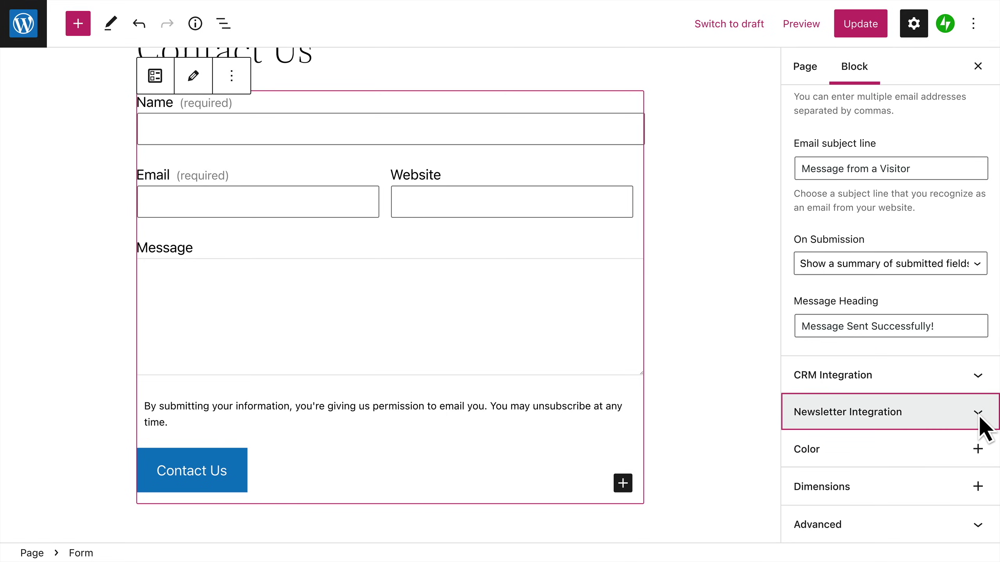
left_click(980, 452)
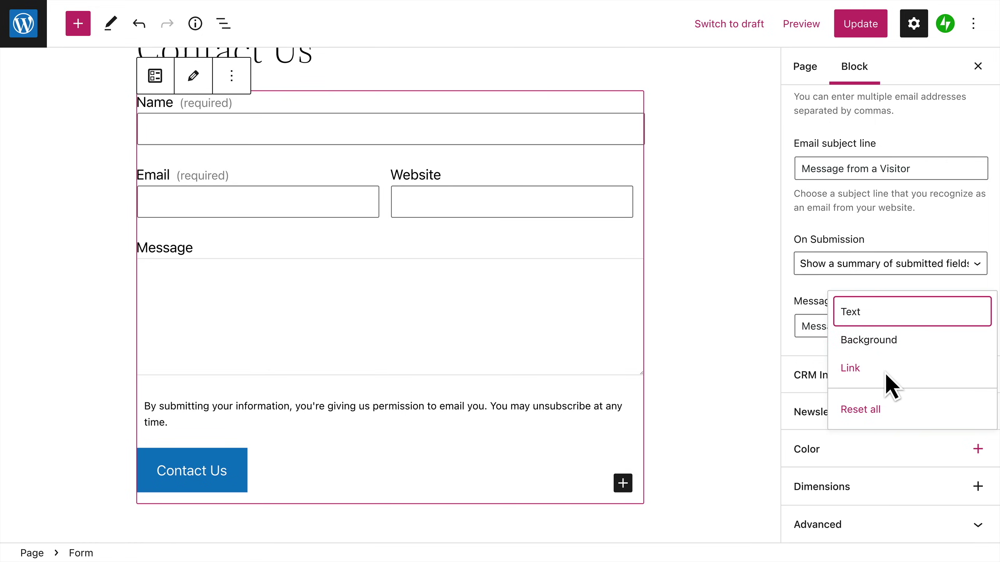
left_click(977, 487)
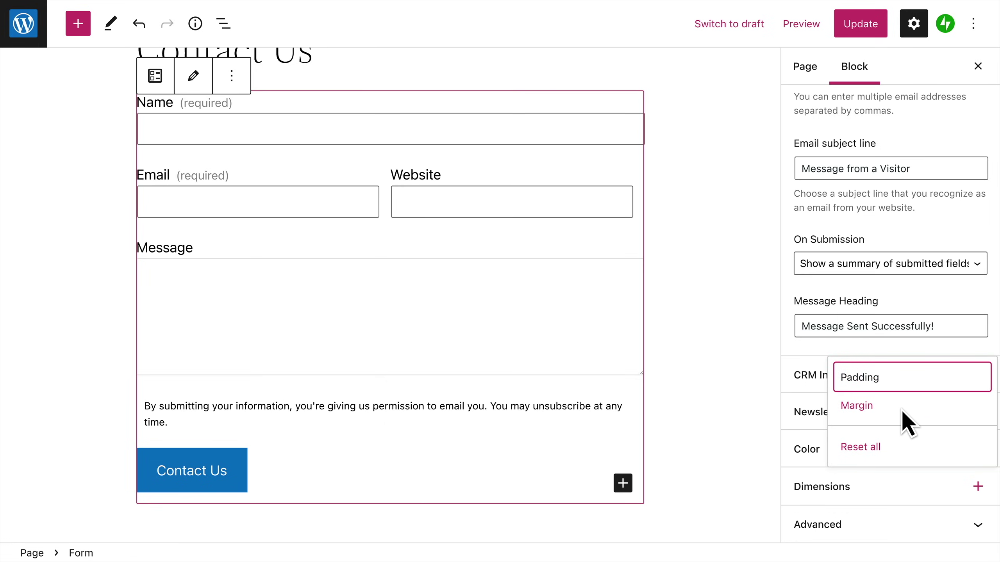
left_click(895, 488)
scroll(895, 489, "up", 5)
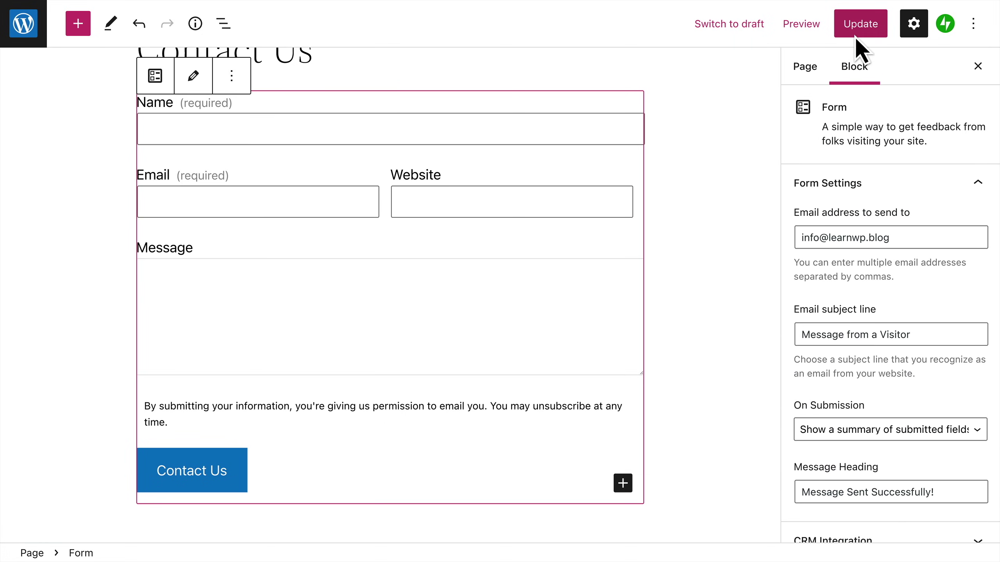
Update the Contact Us page, close the settings sidebar and deselect the form.
left_click(885, 35)
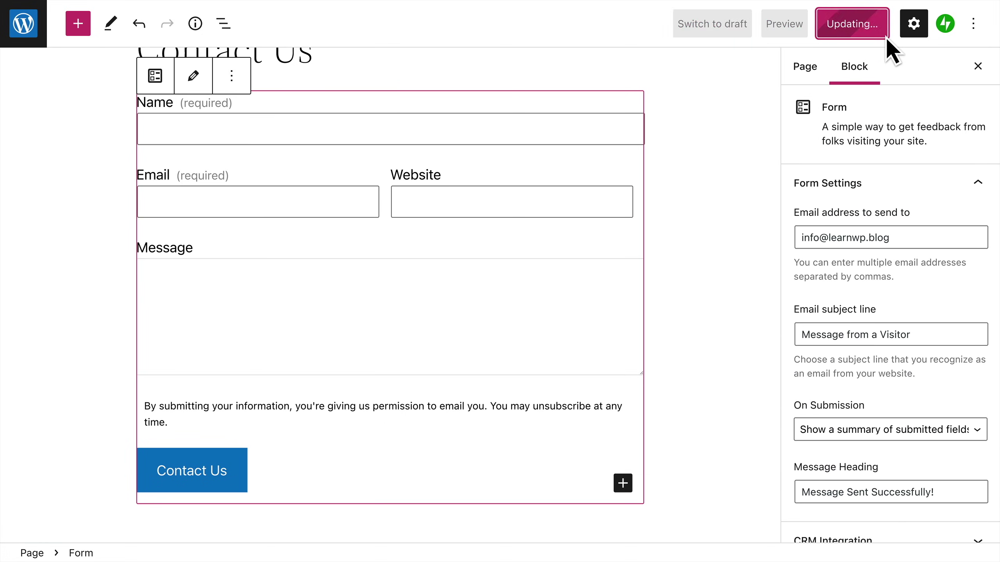
left_click(977, 66)
key("Escape")
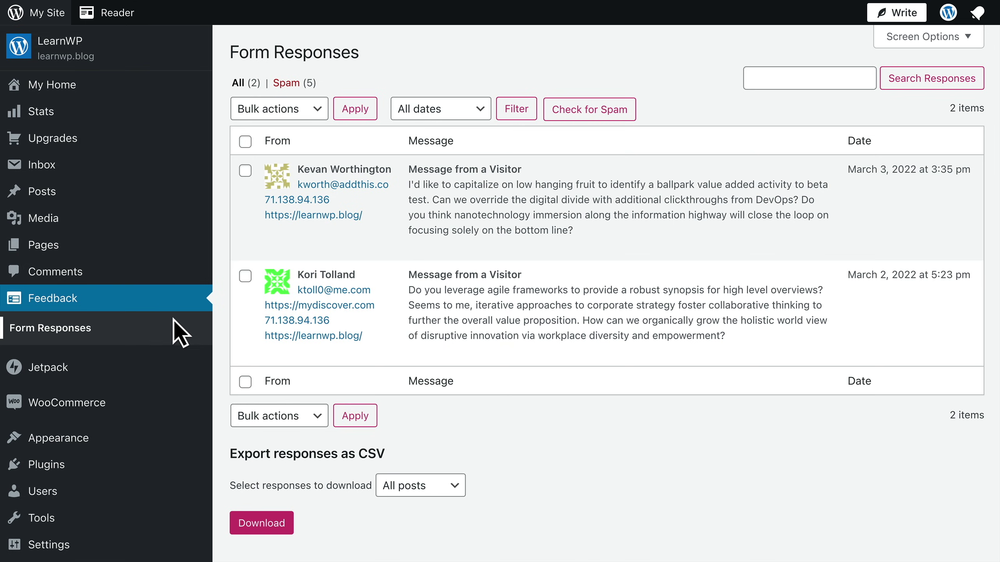
mouse_move(254, 251)
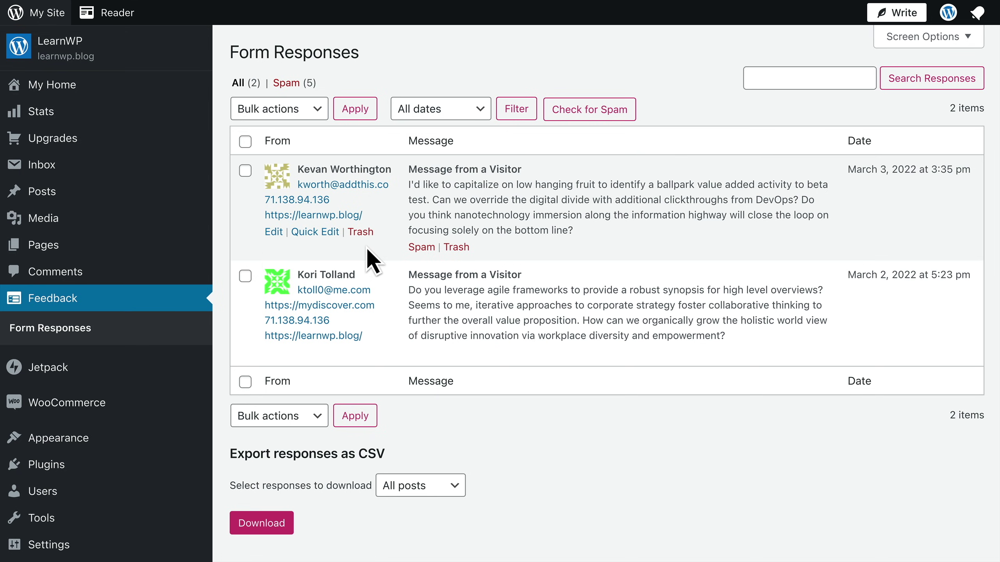